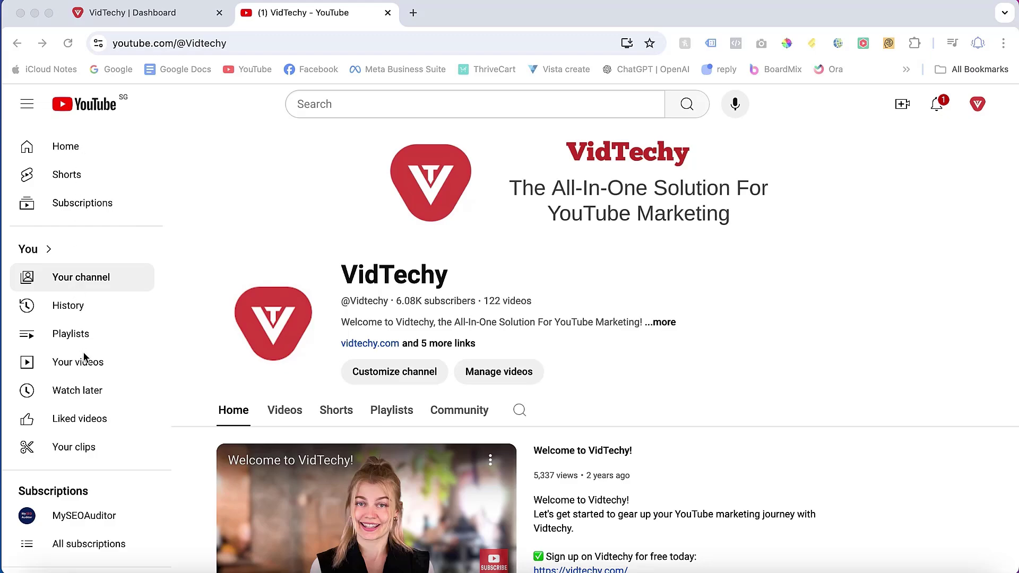
Step: Open YouTube's Trending feed from the sidebar and scroll through the trending videos
{"action": "scroll", "coordinate": [83, 357], "scroll_direction": "down", "scroll_amount": 5}
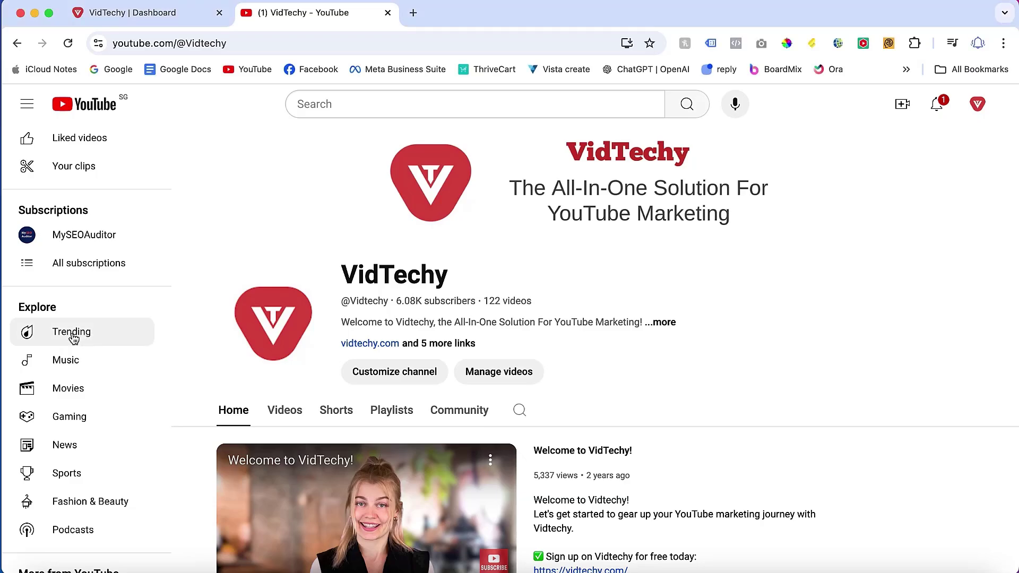
{"action": "left_click", "coordinate": [77, 337]}
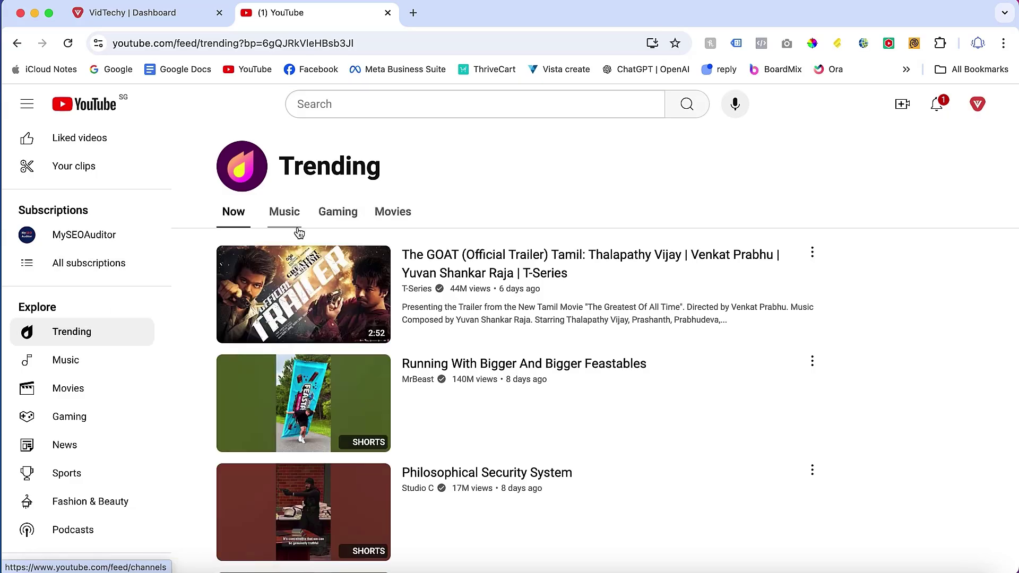
{"action": "scroll", "coordinate": [317, 326], "scroll_direction": "down", "scroll_amount": 6}
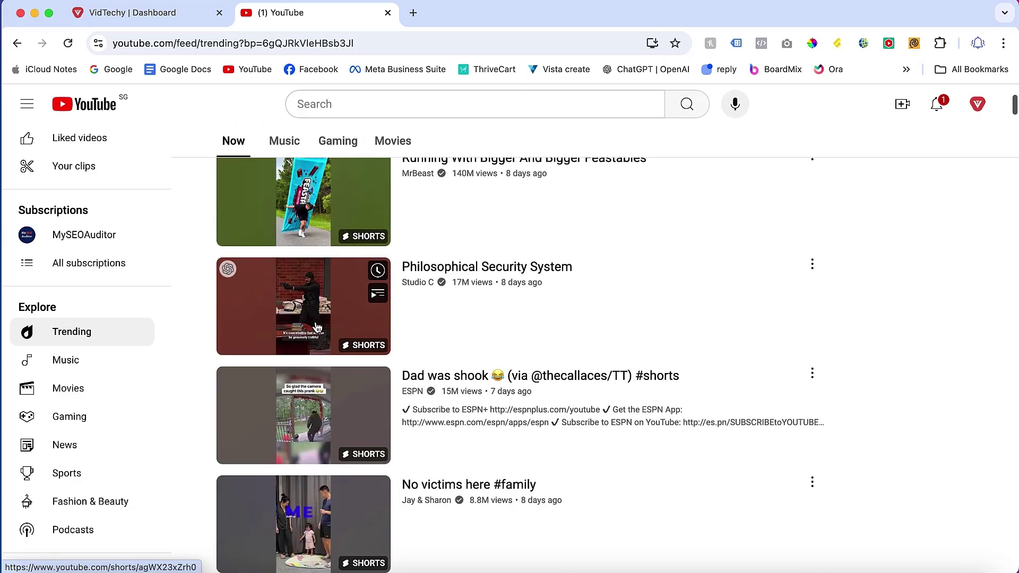
{"action": "scroll", "coordinate": [317, 326], "scroll_direction": "down", "scroll_amount": 10}
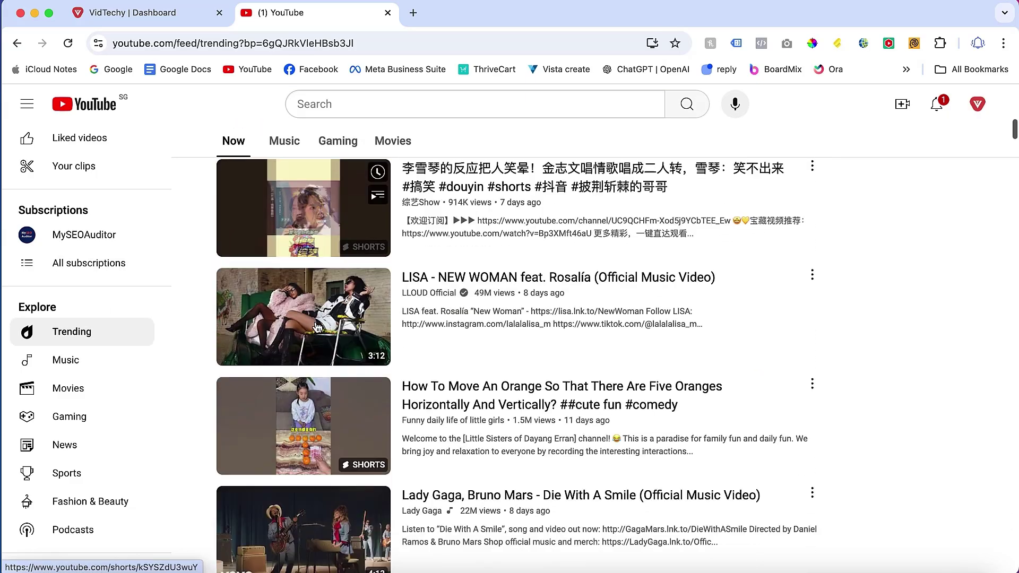
{"action": "scroll", "coordinate": [317, 326], "scroll_direction": "down", "scroll_amount": 10}
{"action": "scroll", "coordinate": [317, 326], "scroll_direction": "up", "scroll_amount": 20}
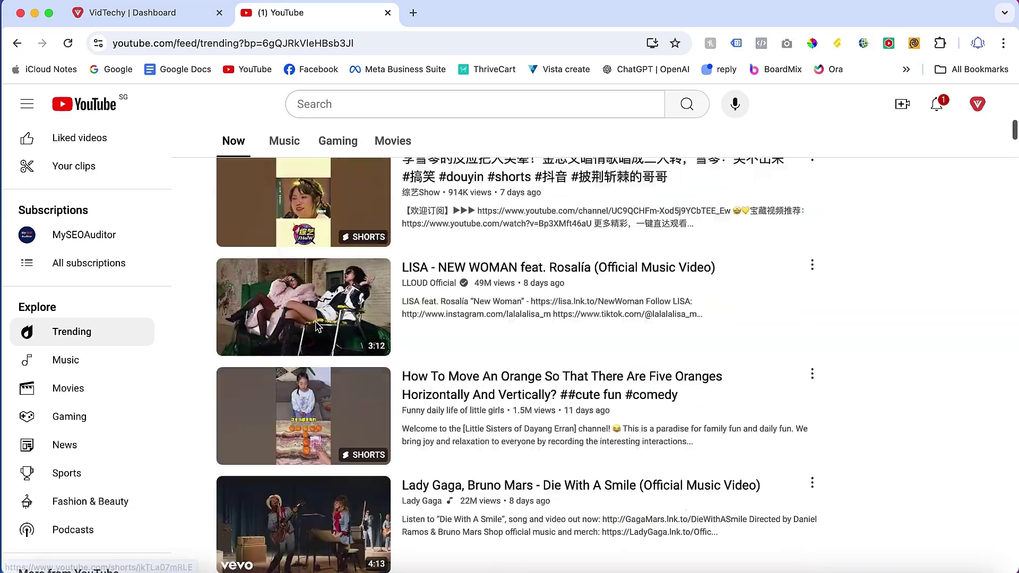
{"action": "scroll", "coordinate": [309, 313], "scroll_direction": "up", "scroll_amount": 7}
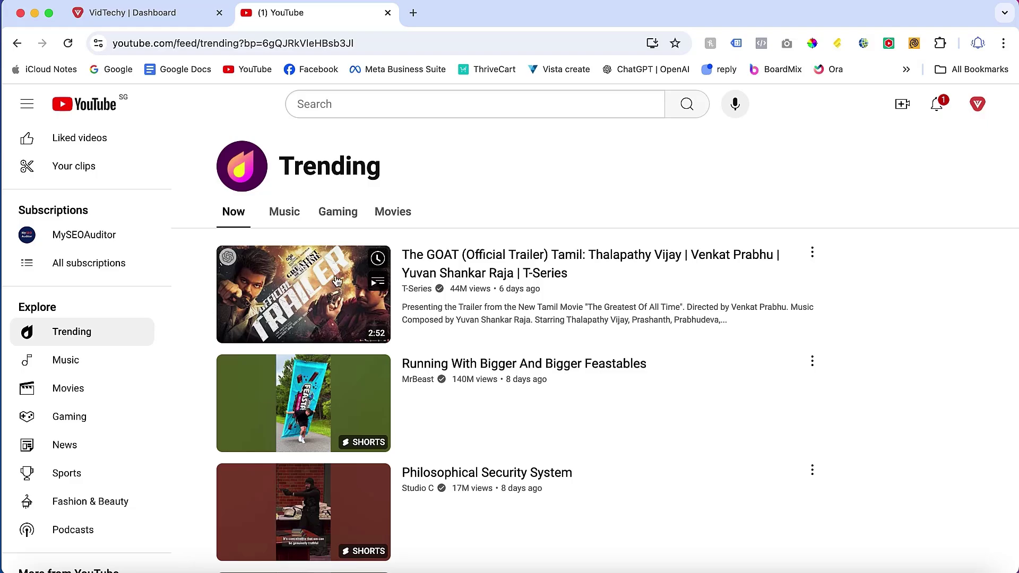
Step: Browse the Music, Gaming and Movies trending tabs, then return to the Now list
{"action": "left_click", "coordinate": [280, 214]}
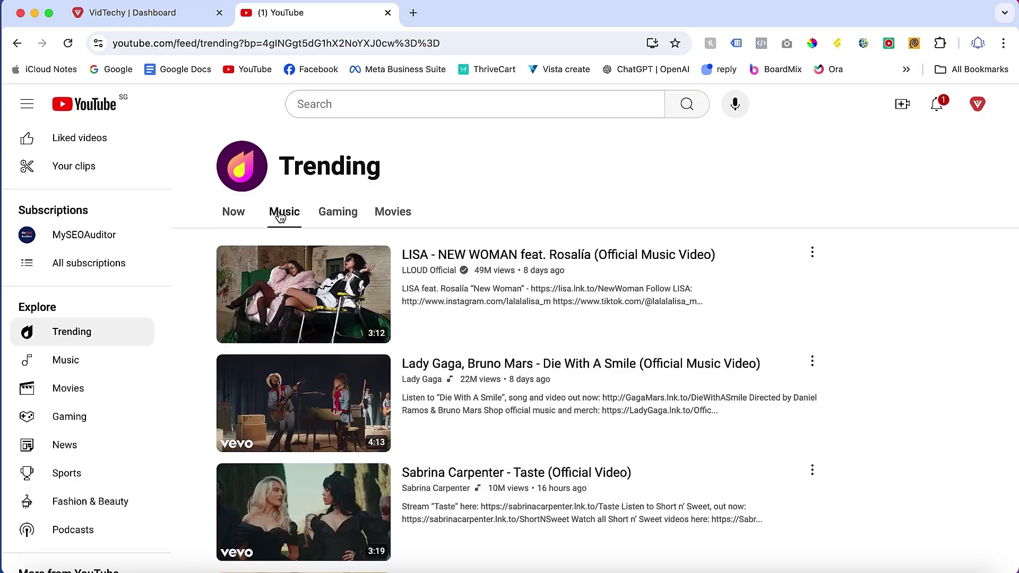
{"action": "left_click", "coordinate": [336, 224]}
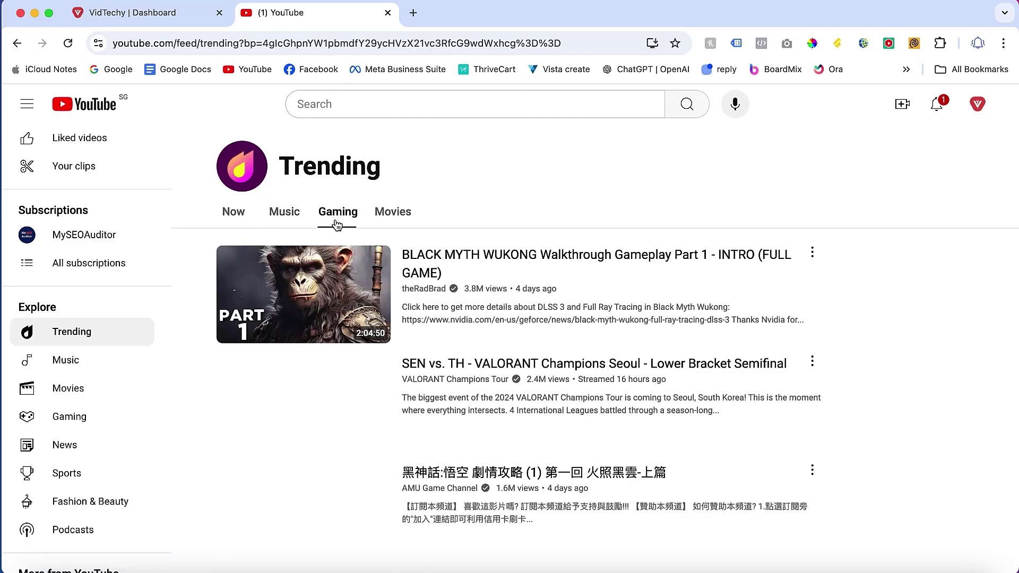
{"action": "left_click", "coordinate": [387, 218]}
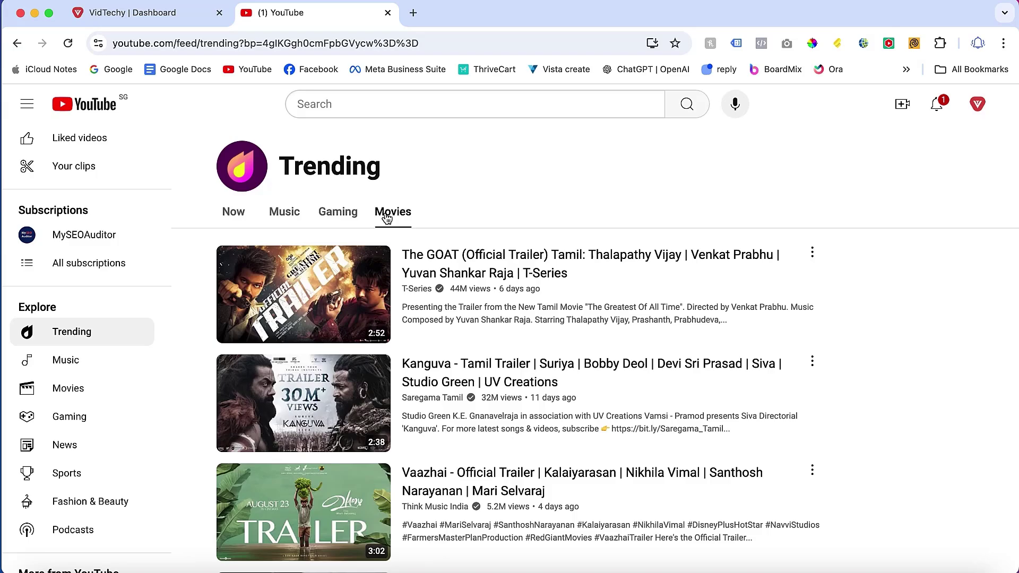
{"action": "scroll", "coordinate": [378, 390], "scroll_direction": "down", "scroll_amount": 4}
{"action": "scroll", "coordinate": [378, 394], "scroll_direction": "up", "scroll_amount": 4}
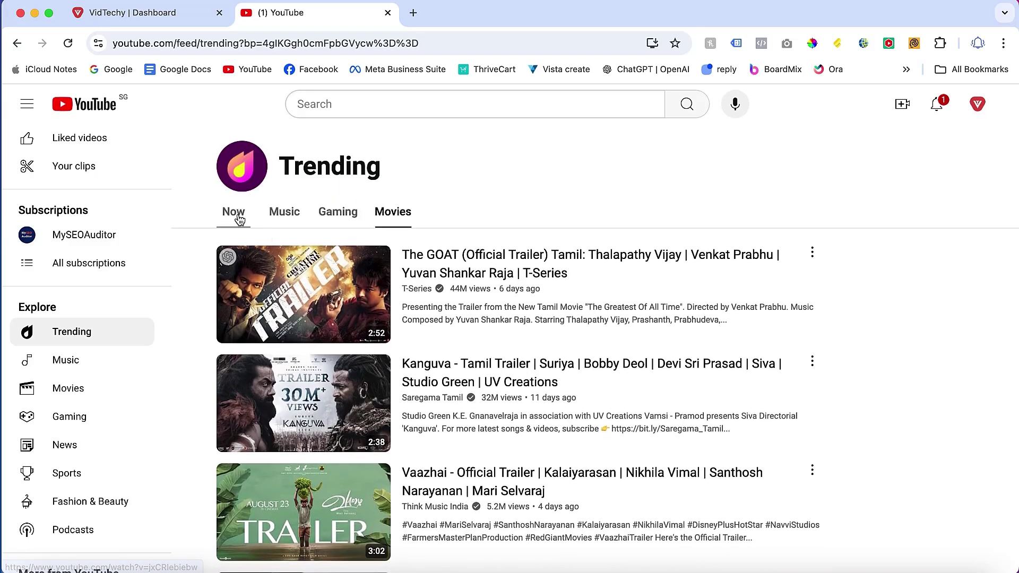
{"action": "left_click", "coordinate": [238, 215]}
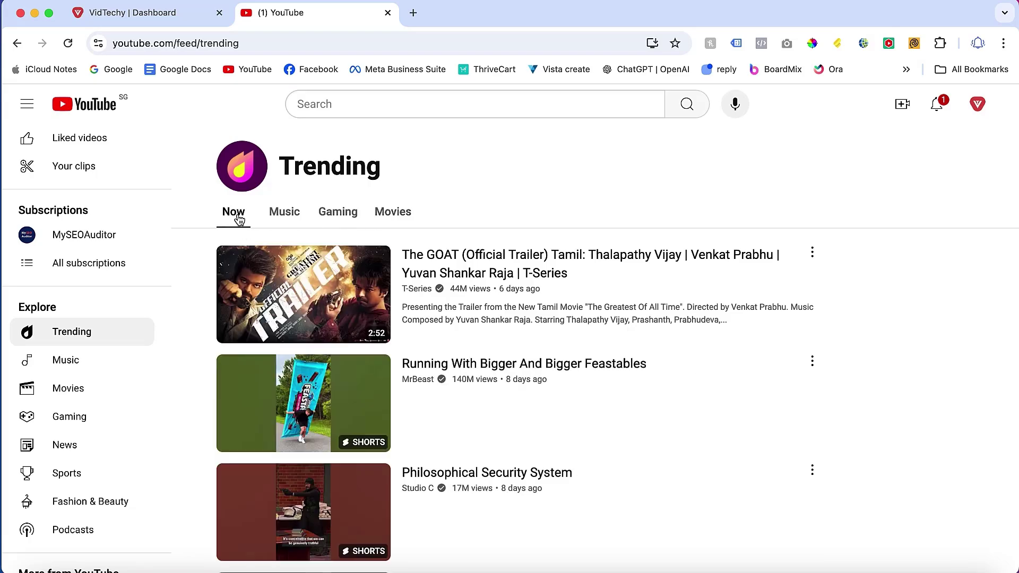
Step: In a new Chrome tab, search Google for 'google trend' to reach Google Trends
{"action": "left_click", "coordinate": [413, 13]}
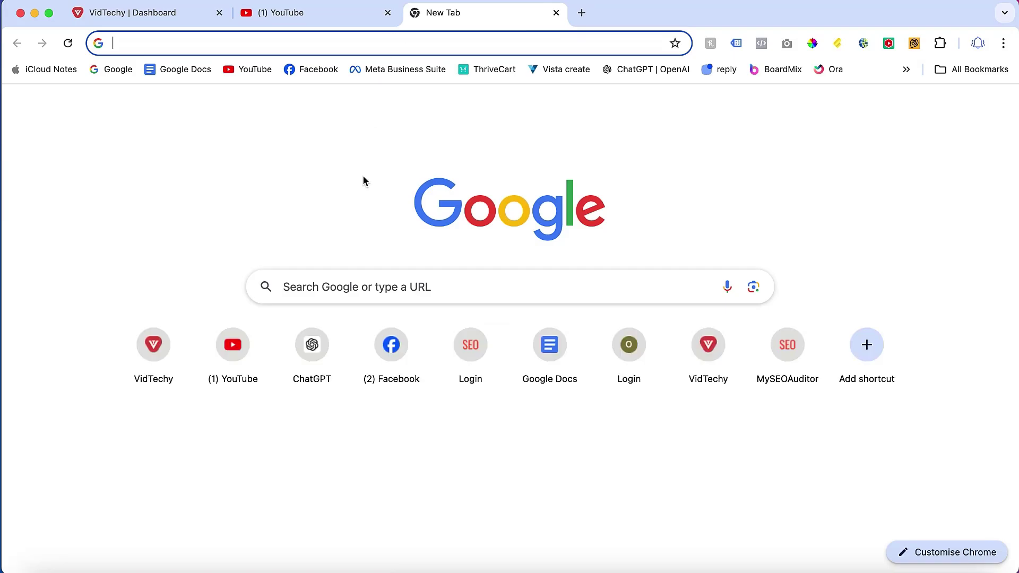
{"action": "left_click", "coordinate": [365, 290]}
{"action": "type", "text": "google trend"}
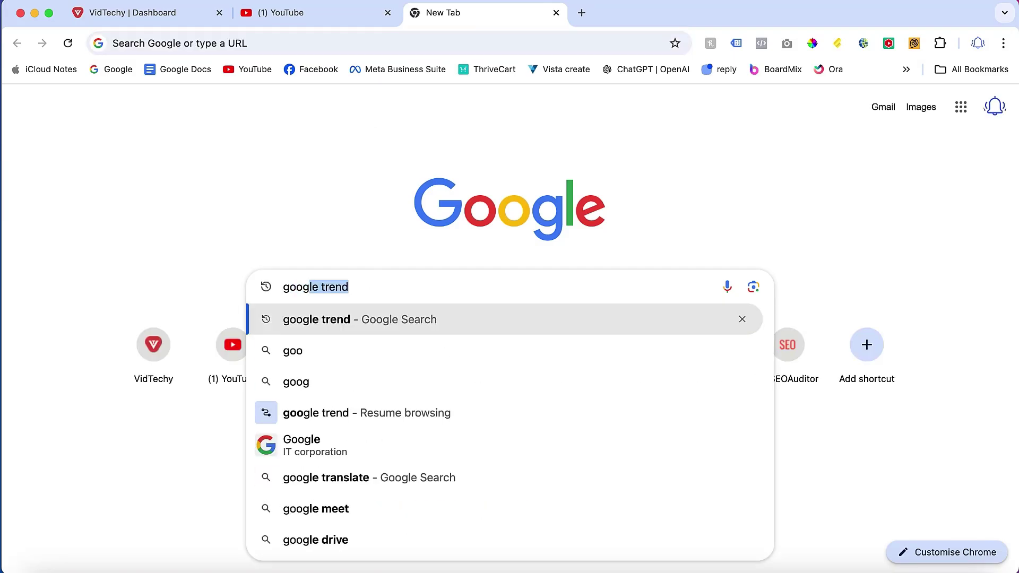
{"action": "key", "text": "Return"}
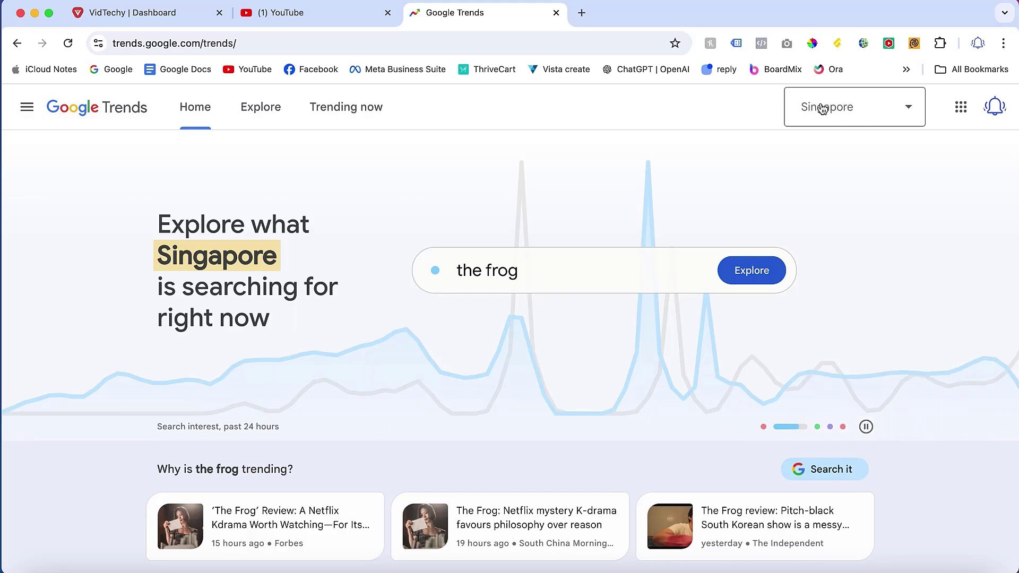
Step: Check the region list without changing it, then view Singapore's past-24-hour Trending now table
{"action": "left_click", "coordinate": [846, 118]}
{"action": "left_click", "coordinate": [477, 95]}
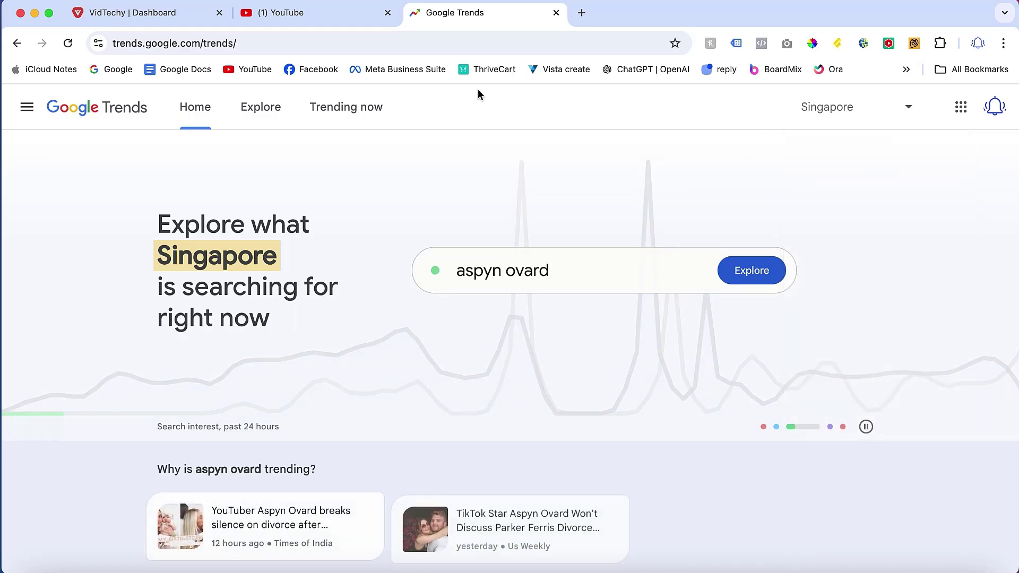
{"action": "left_click", "coordinate": [343, 108]}
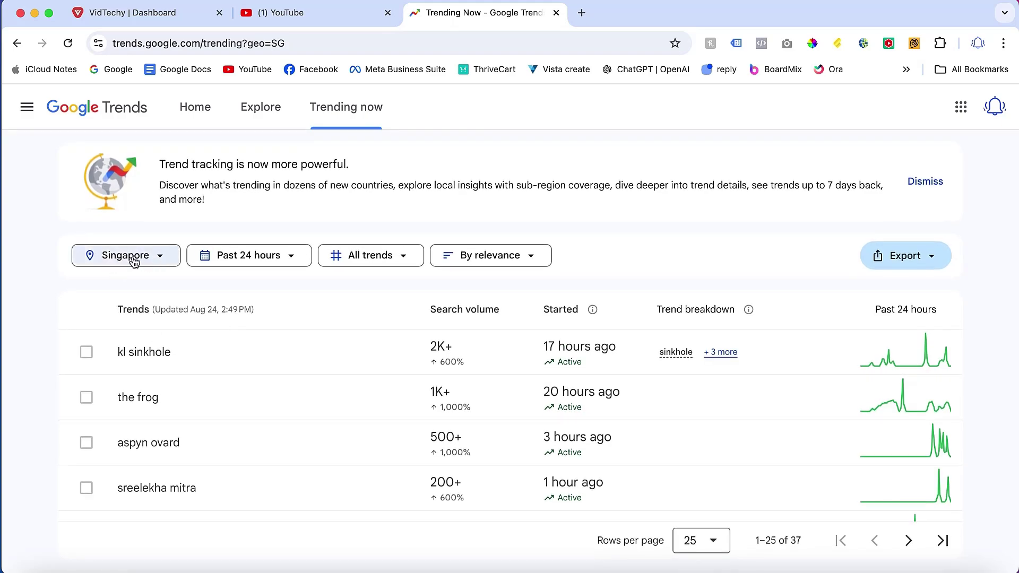
{"action": "scroll", "coordinate": [122, 380], "scroll_direction": "down", "scroll_amount": 6}
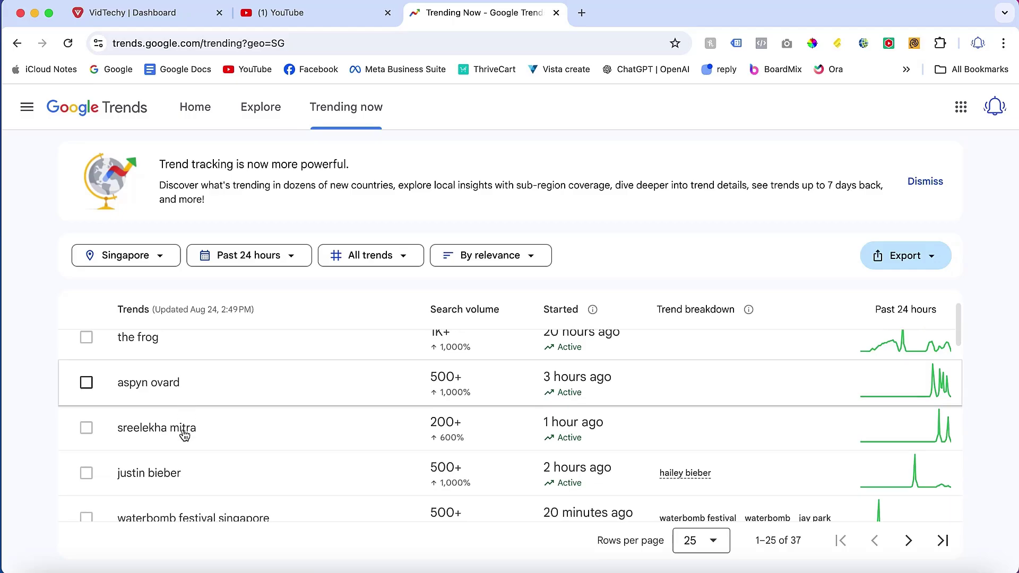
{"action": "scroll", "coordinate": [184, 435], "scroll_direction": "up", "scroll_amount": 6}
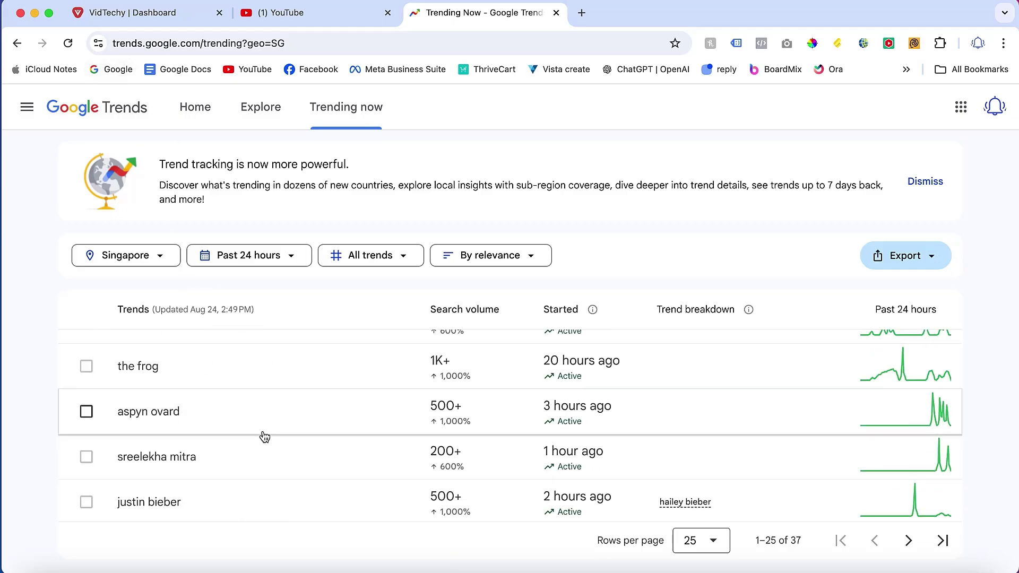
{"action": "scroll", "coordinate": [261, 436], "scroll_direction": "up", "scroll_amount": 1}
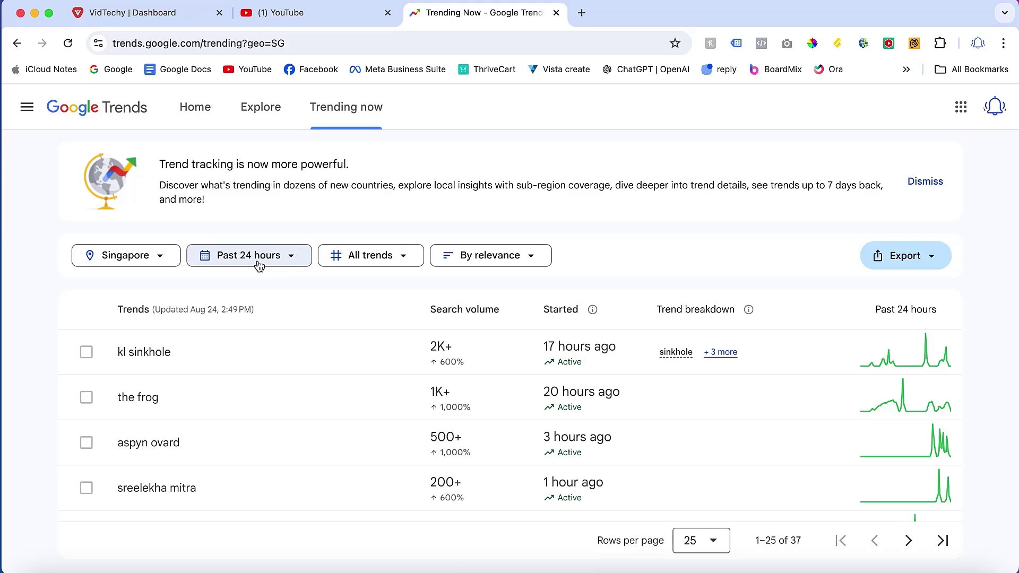
{"action": "left_click", "coordinate": [292, 257]}
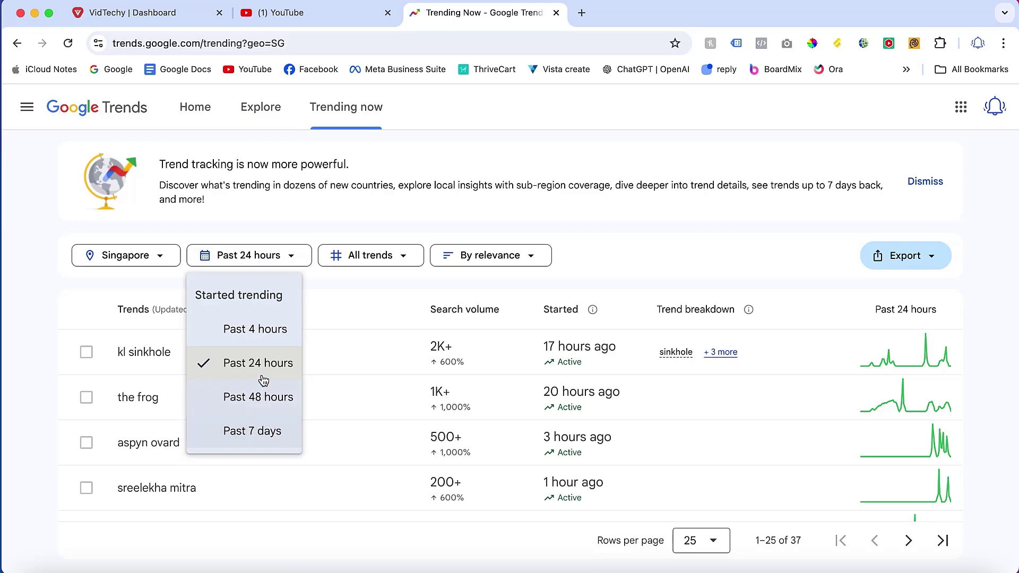
{"action": "left_click", "coordinate": [264, 432]}
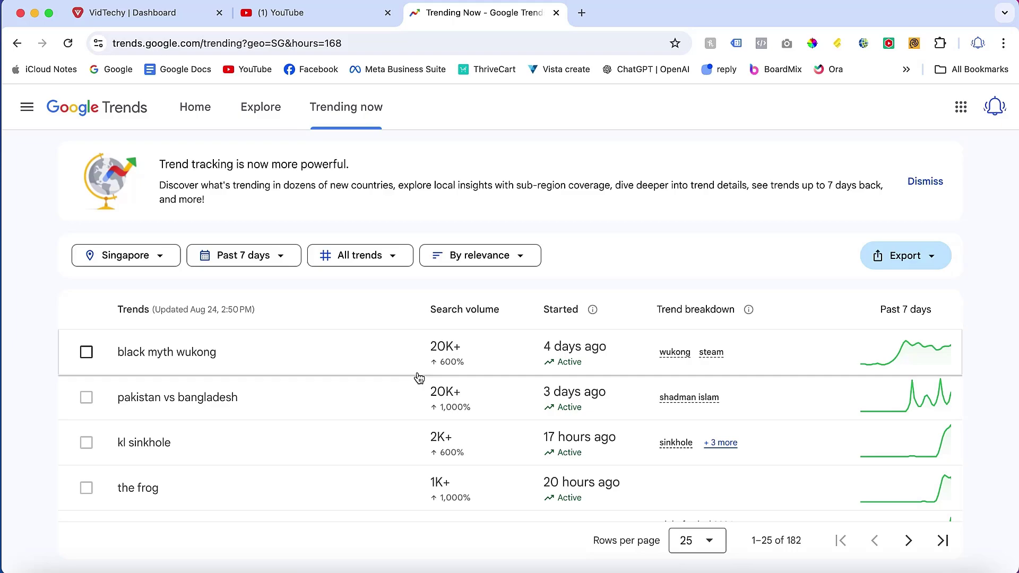
{"action": "scroll", "coordinate": [421, 375], "scroll_direction": "down", "scroll_amount": 3}
{"action": "scroll", "coordinate": [421, 375], "scroll_direction": "up", "scroll_amount": 3}
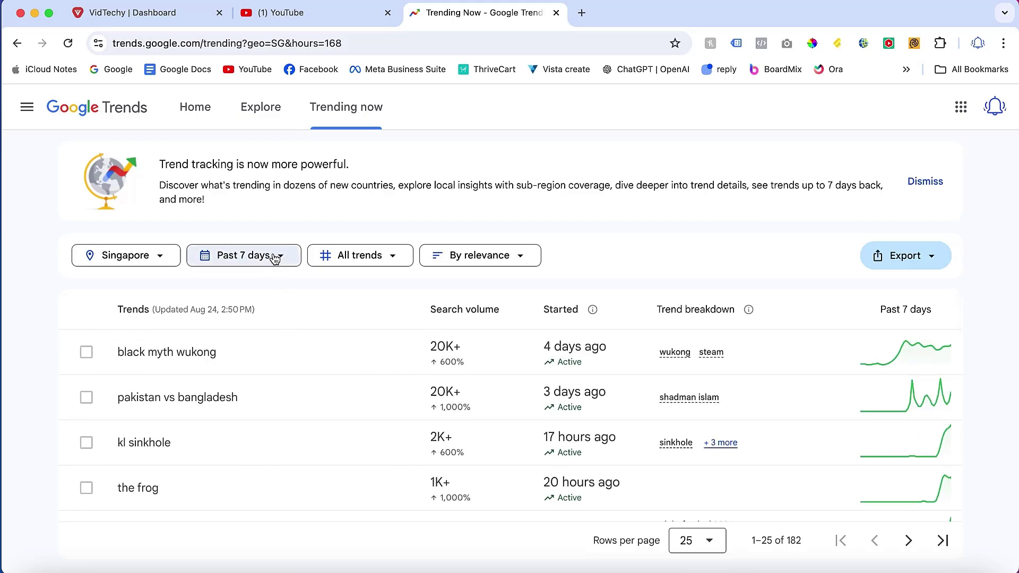
{"action": "left_click", "coordinate": [365, 259]}
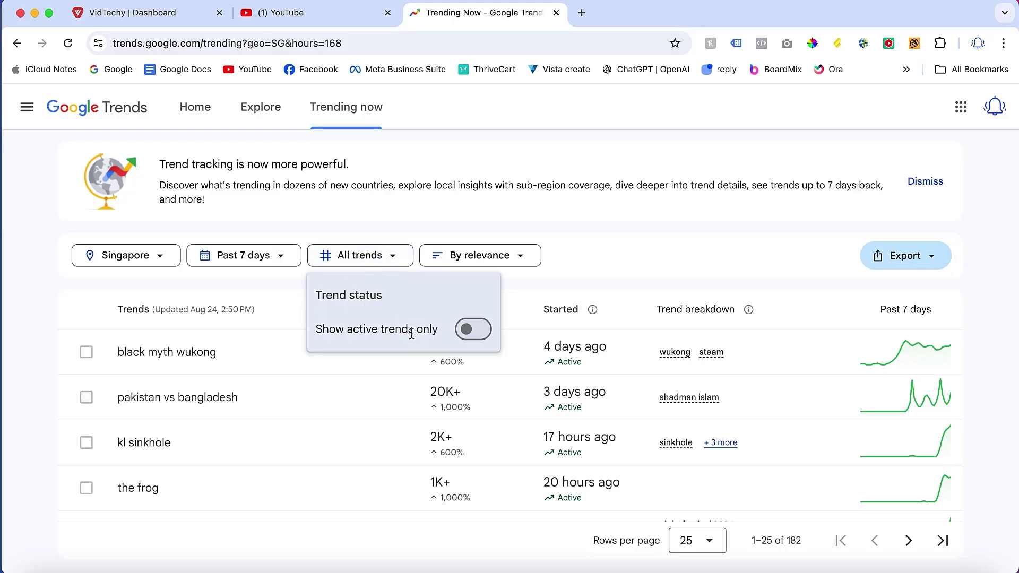
{"action": "left_click", "coordinate": [641, 247]}
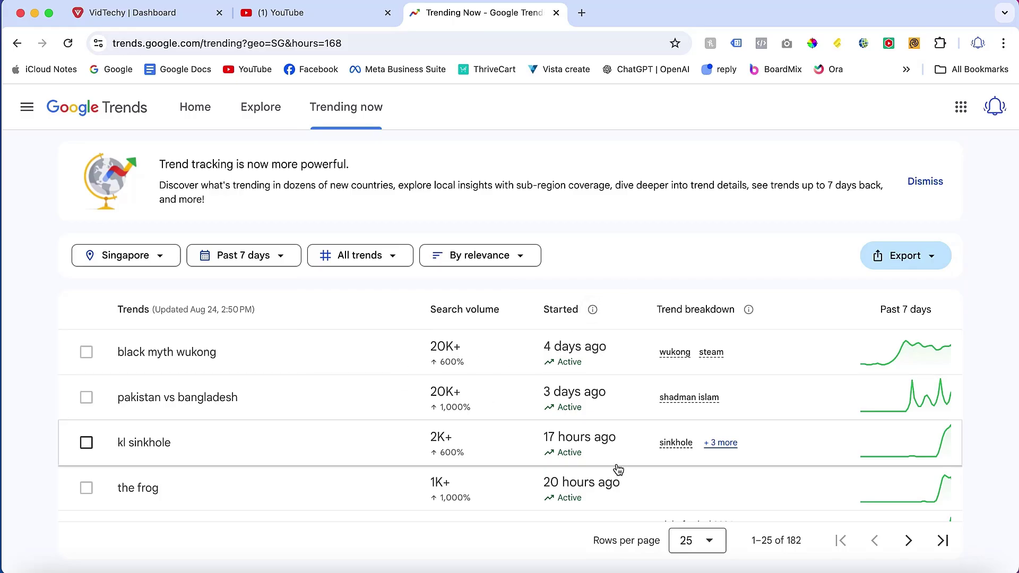
{"action": "scroll", "coordinate": [643, 426], "scroll_direction": "down", "scroll_amount": 5}
{"action": "scroll", "coordinate": [644, 425], "scroll_direction": "down", "scroll_amount": 4}
{"action": "scroll", "coordinate": [644, 425], "scroll_direction": "up", "scroll_amount": 2}
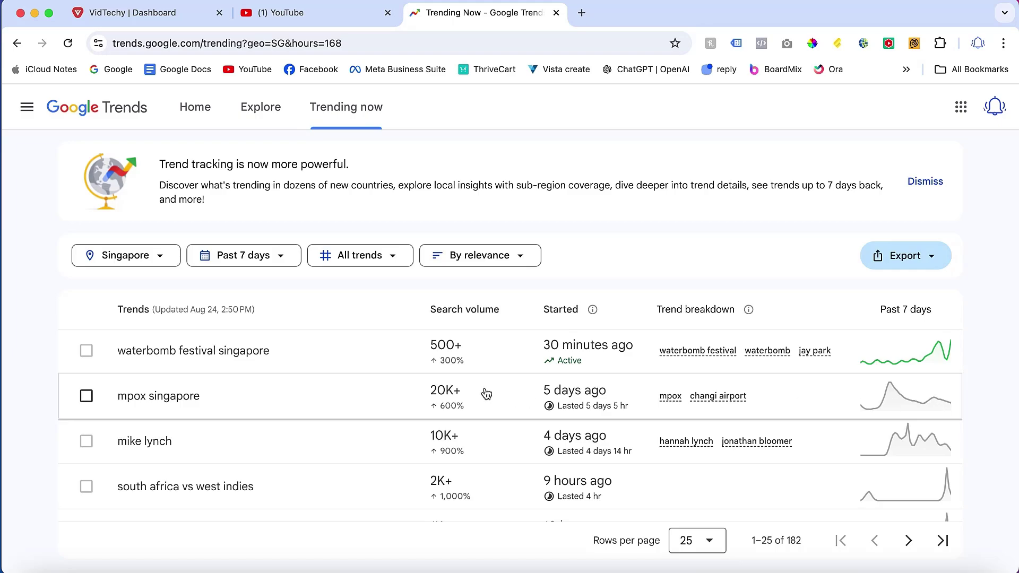
Step: Filter the Singapore 7-day trends to active trends only, leaving 9 results
{"action": "left_click", "coordinate": [397, 256]}
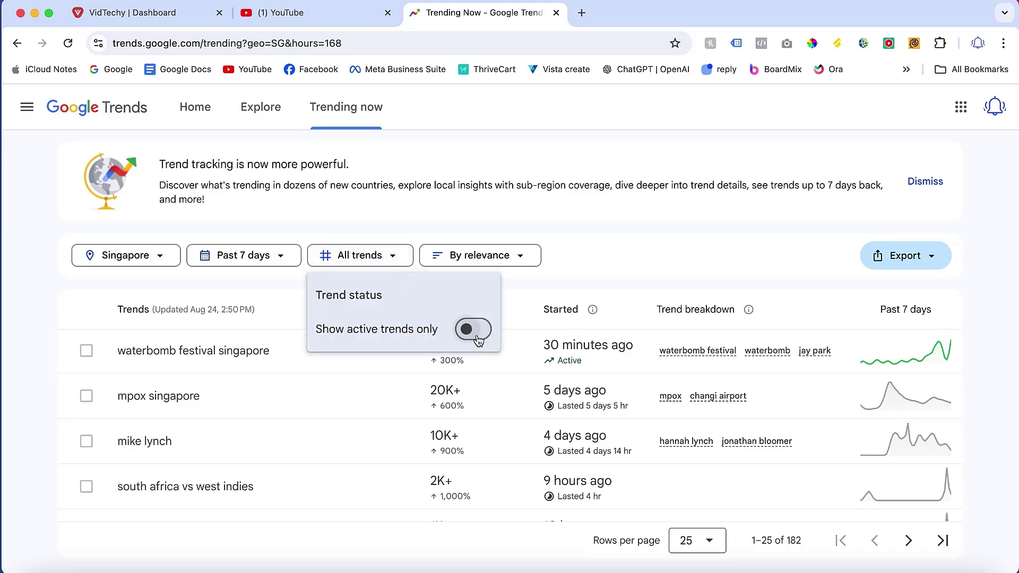
{"action": "left_click", "coordinate": [473, 329]}
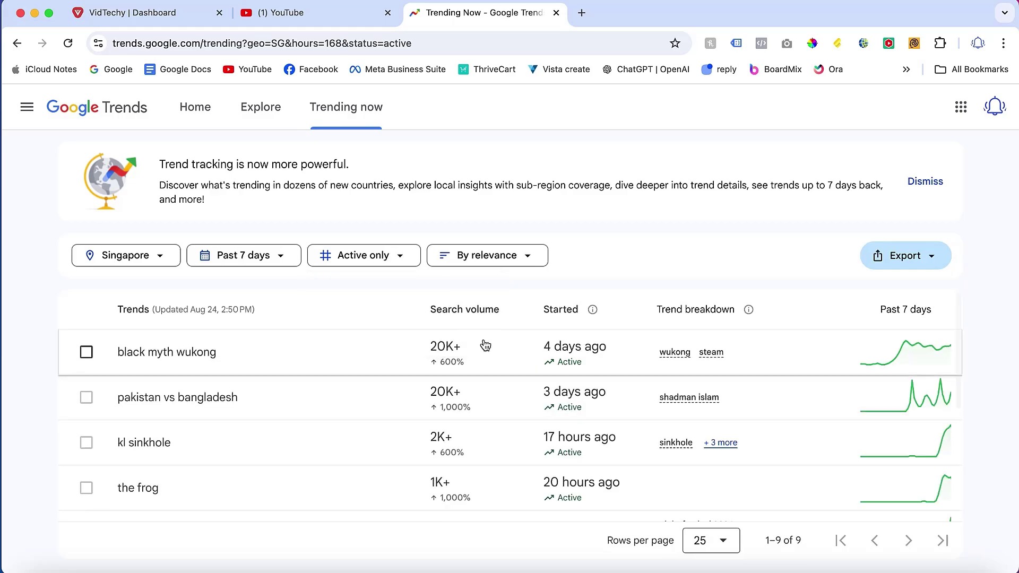
{"action": "scroll", "coordinate": [622, 407], "scroll_direction": "down", "scroll_amount": 8}
{"action": "scroll", "coordinate": [639, 309], "scroll_direction": "up", "scroll_amount": 4}
{"action": "scroll", "coordinate": [585, 322], "scroll_direction": "up", "scroll_amount": 6}
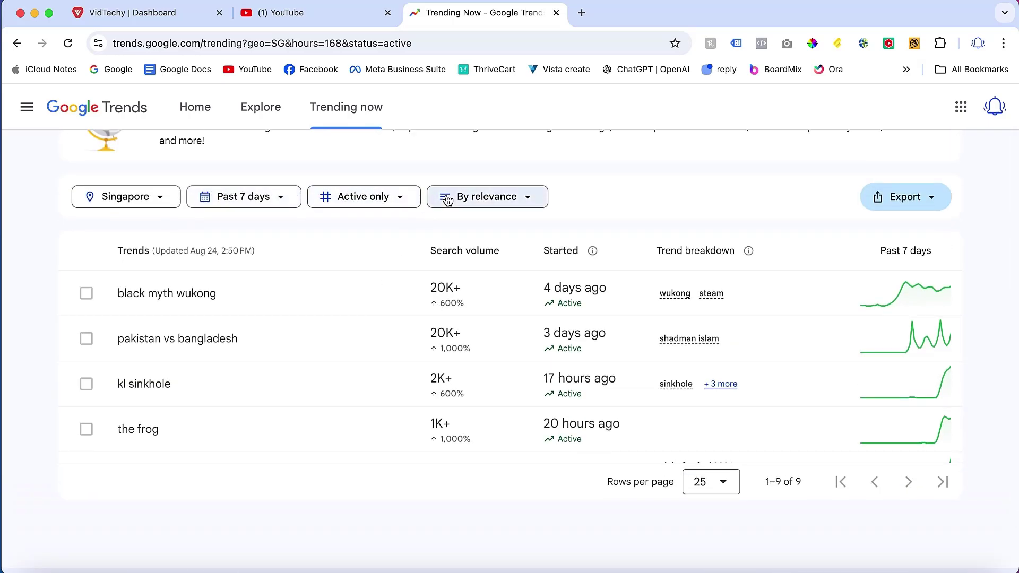
Step: Keep the list sorted By relevance, briefly checking the YouTube Trending tab
{"action": "left_click", "coordinate": [517, 199]}
{"action": "scroll", "coordinate": [520, 318], "scroll_direction": "up", "scroll_amount": 2}
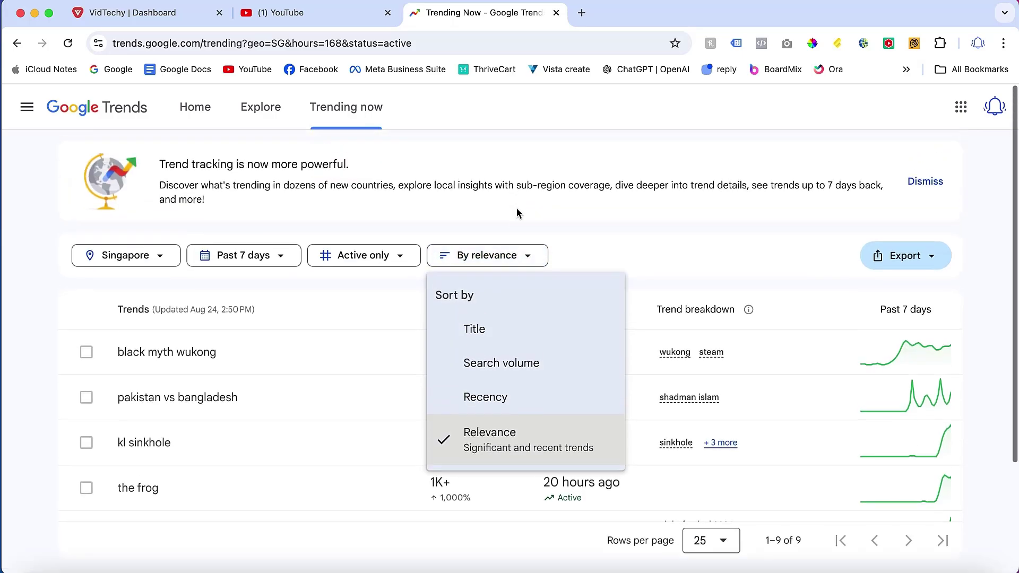
{"action": "left_click", "coordinate": [493, 359]}
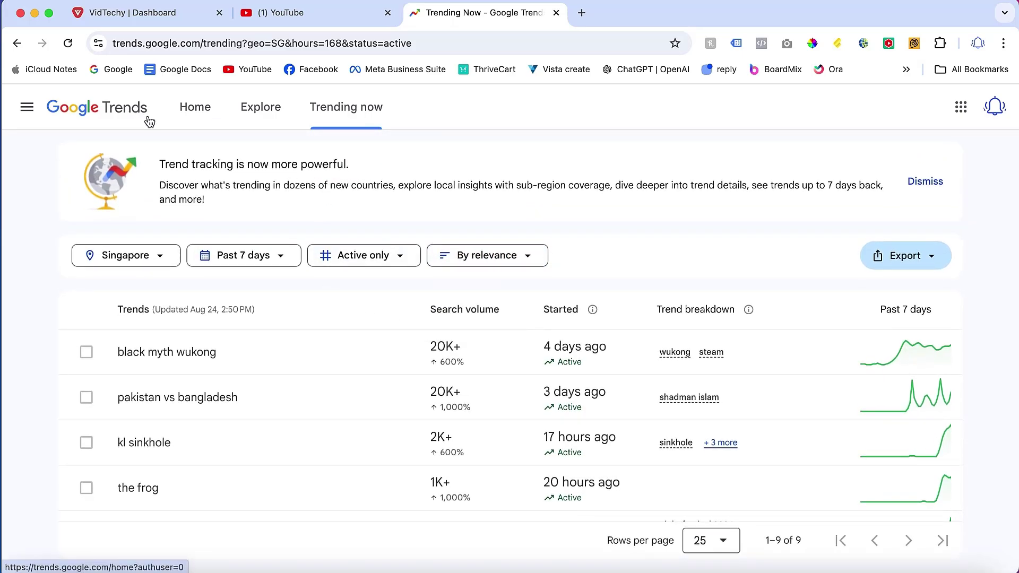
{"action": "left_click", "coordinate": [332, 15]}
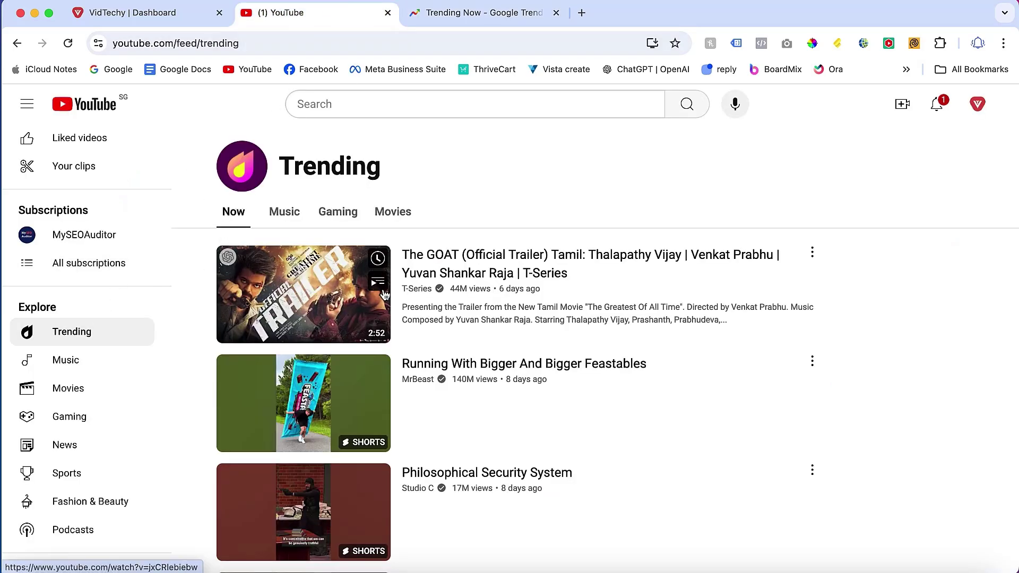
{"action": "left_click", "coordinate": [470, 19]}
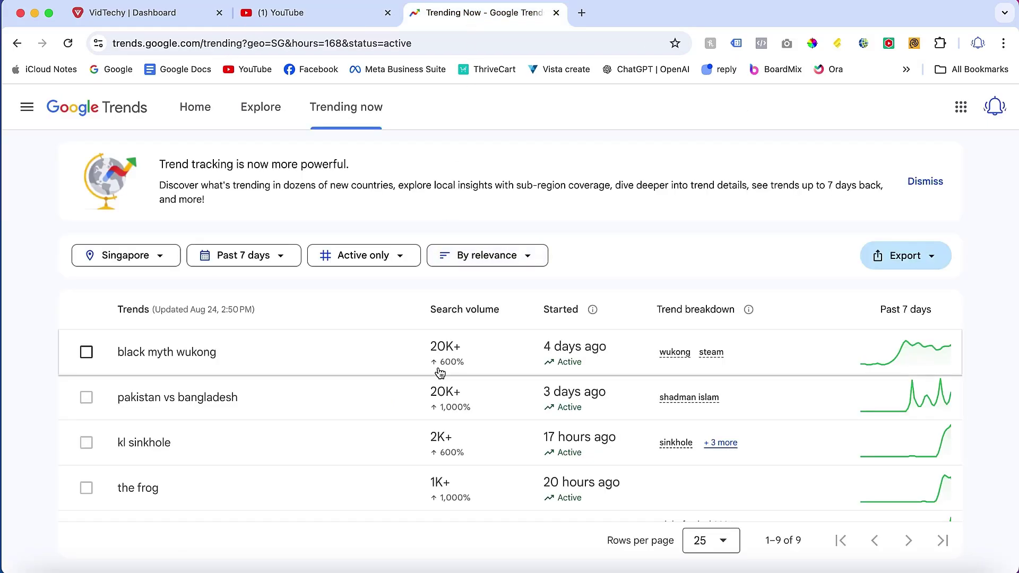
Step: Change the location from Singapore to United States, All regions, via the 'uni' search
{"action": "left_click", "coordinate": [160, 257]}
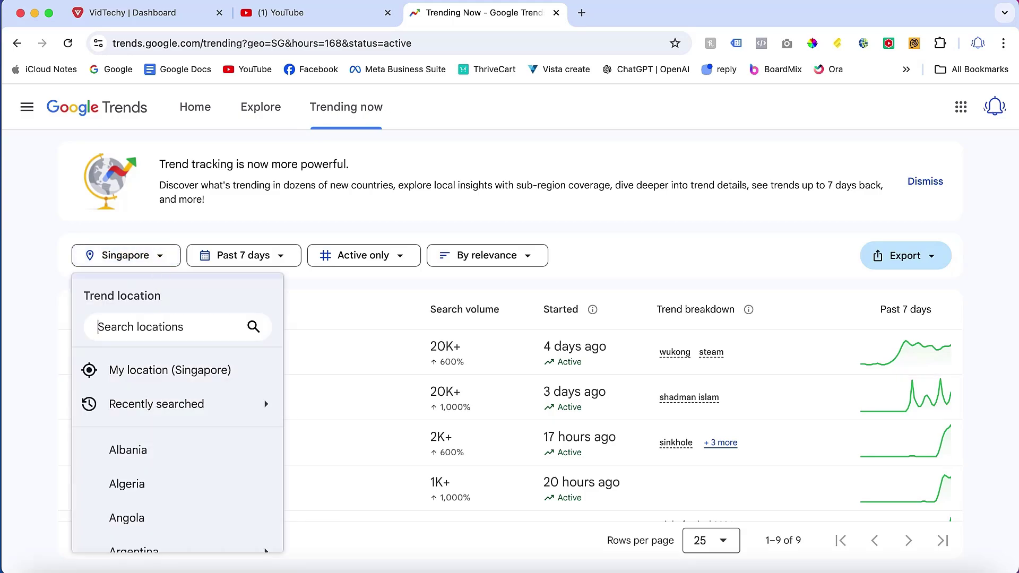
{"action": "type", "text": "uni"}
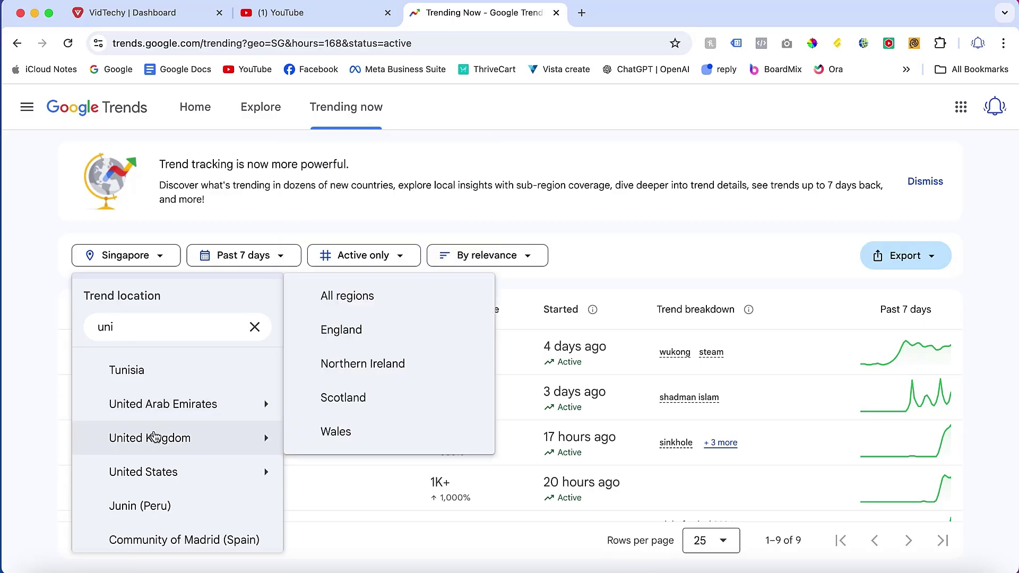
{"action": "mouse_move", "coordinate": [159, 480]}
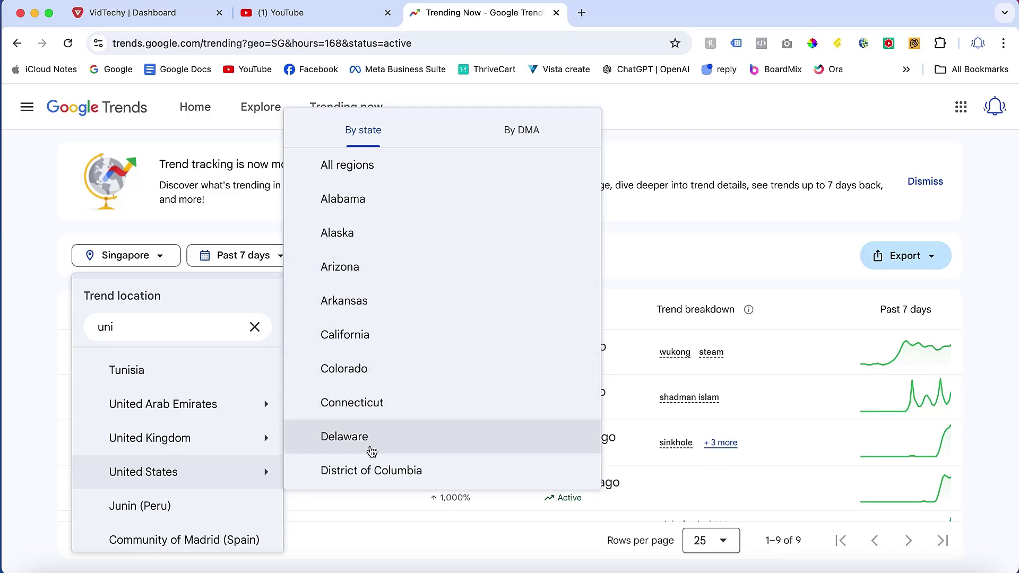
{"action": "left_click", "coordinate": [348, 175]}
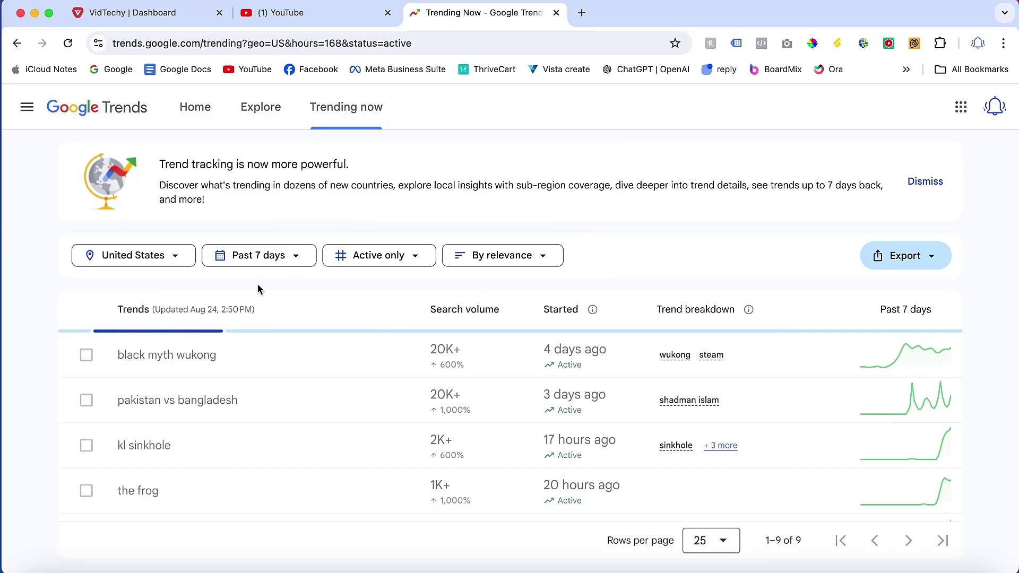
{"action": "scroll", "coordinate": [183, 409], "scroll_direction": "down", "scroll_amount": 2}
{"action": "scroll", "coordinate": [193, 422], "scroll_direction": "up", "scroll_amount": 2}
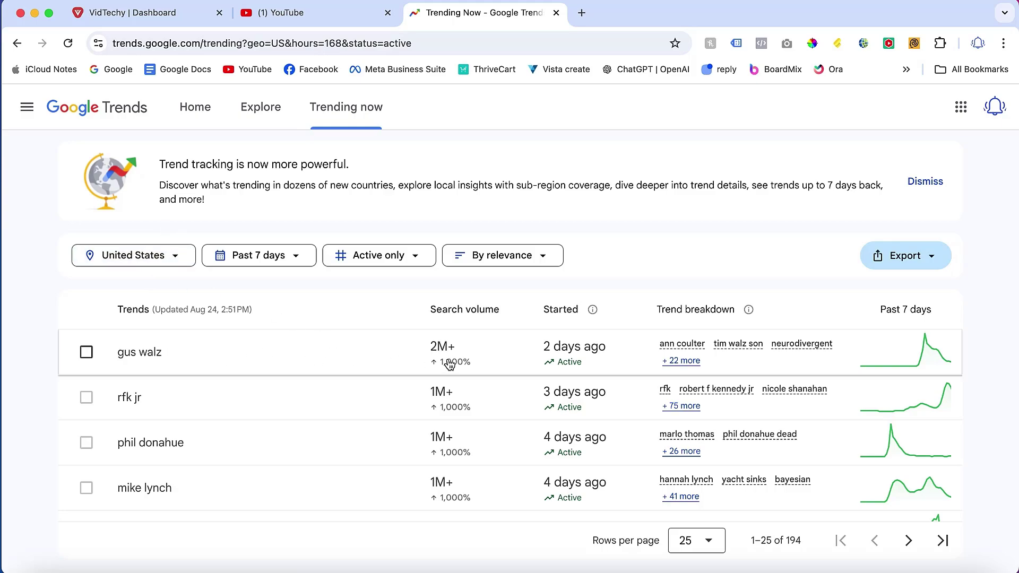
Step: Open the gus walz trend details and scroll through its 7-day chart, breakdown and news
{"action": "left_click", "coordinate": [684, 360]}
{"action": "scroll", "coordinate": [795, 373], "scroll_direction": "down", "scroll_amount": 3}
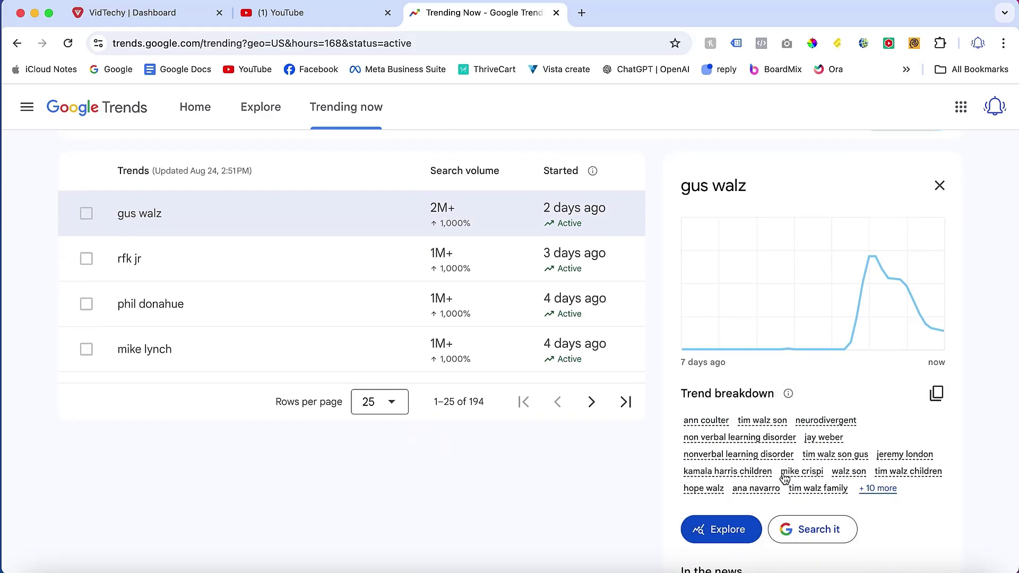
{"action": "scroll", "coordinate": [812, 466], "scroll_direction": "down", "scroll_amount": 2}
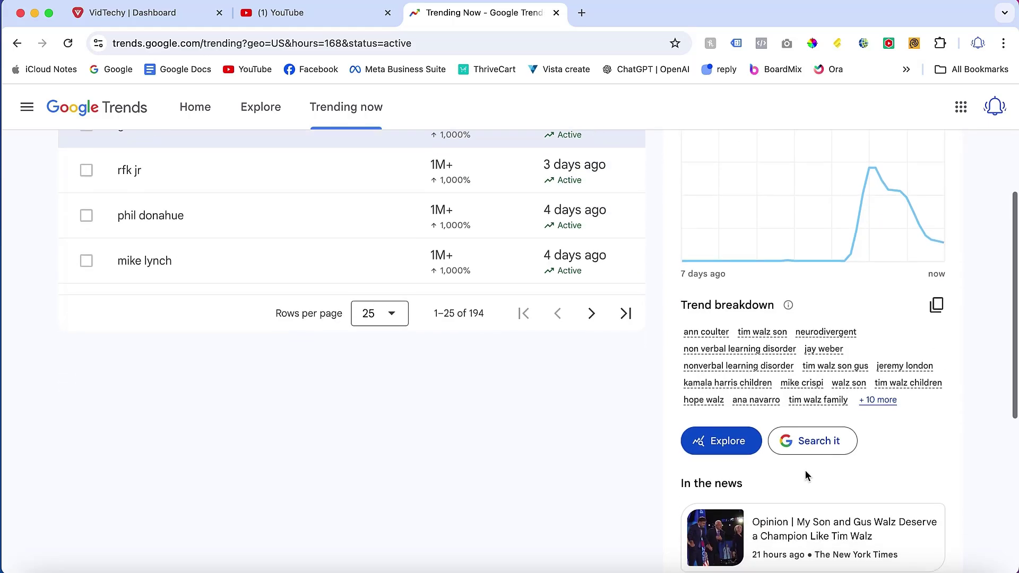
{"action": "scroll", "coordinate": [815, 440], "scroll_direction": "down", "scroll_amount": 3}
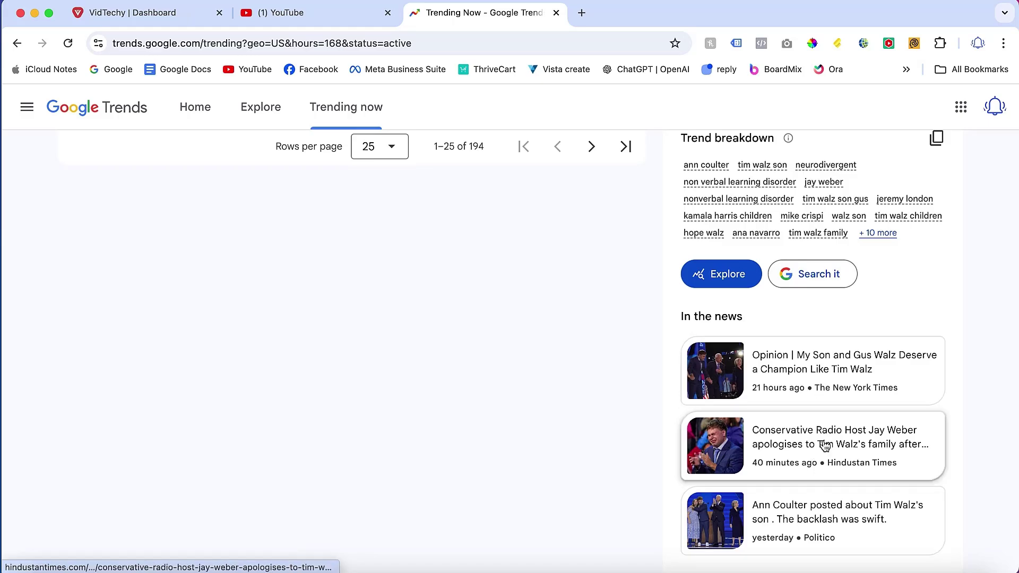
{"action": "scroll", "coordinate": [812, 419], "scroll_direction": "up", "scroll_amount": 4}
{"action": "scroll", "coordinate": [731, 316], "scroll_direction": "up", "scroll_amount": 3}
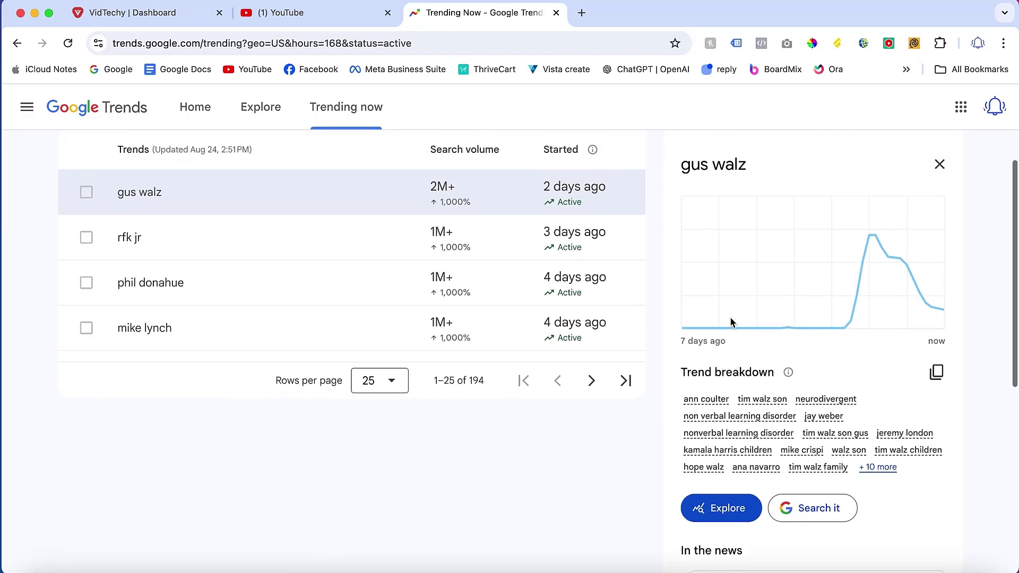
{"action": "scroll", "coordinate": [680, 383], "scroll_direction": "down", "scroll_amount": 2}
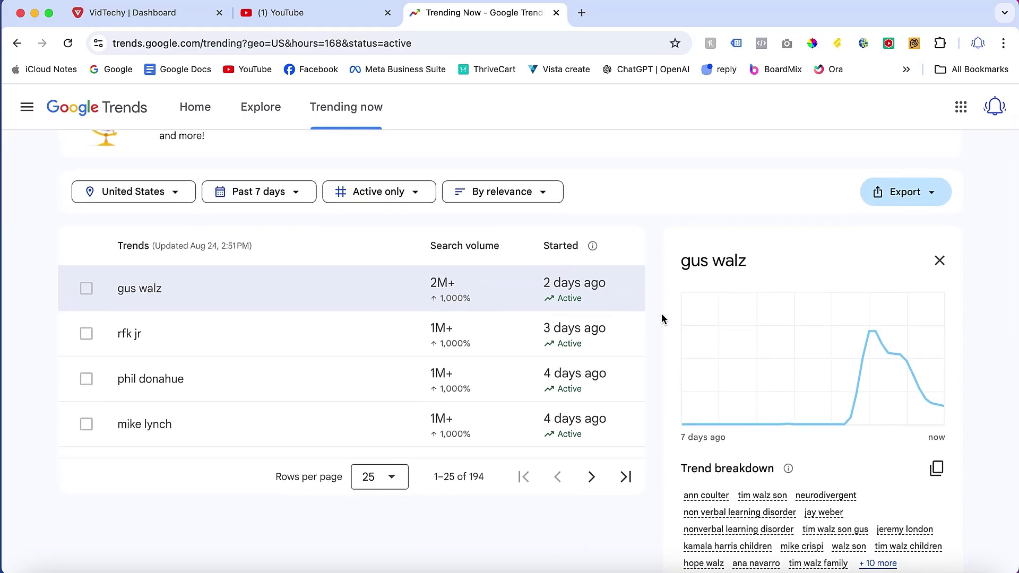
{"action": "scroll", "coordinate": [428, 291], "scroll_direction": "up", "scroll_amount": 2}
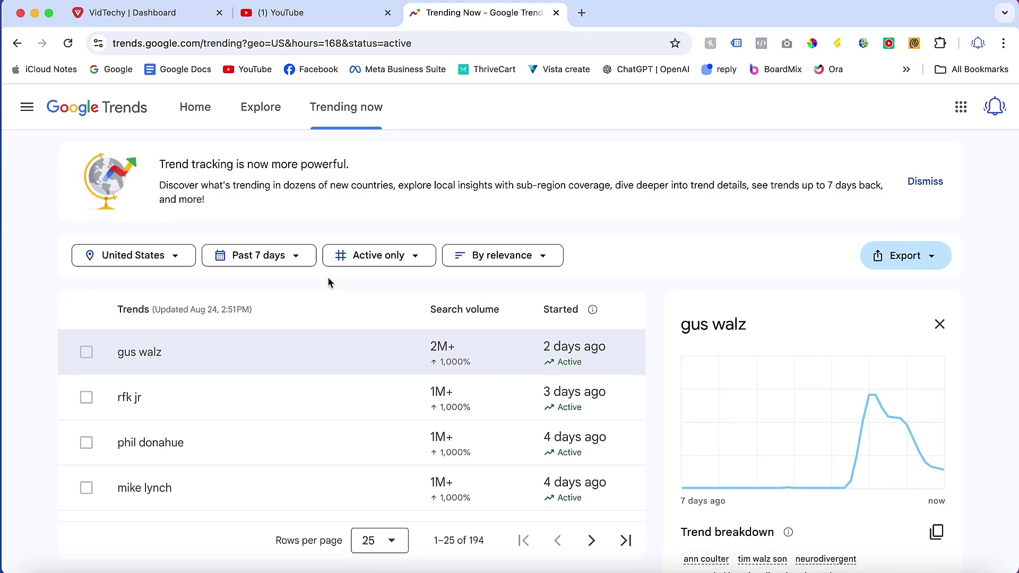